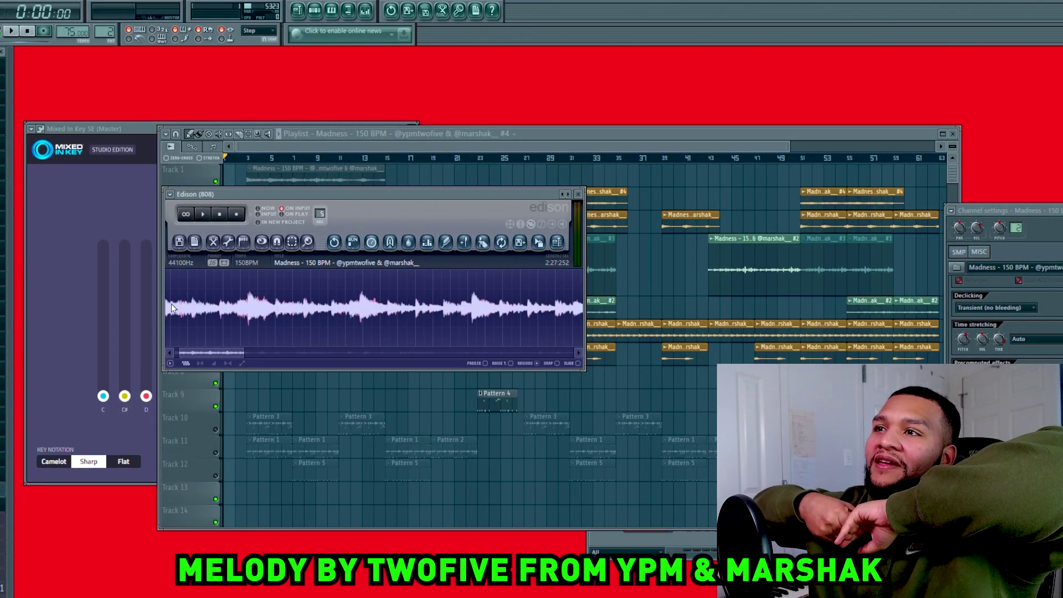
Review the melody sample and the effects on mixer Insert 1, including the EQ Wise+ curve
drag(291, 306, 331, 311)
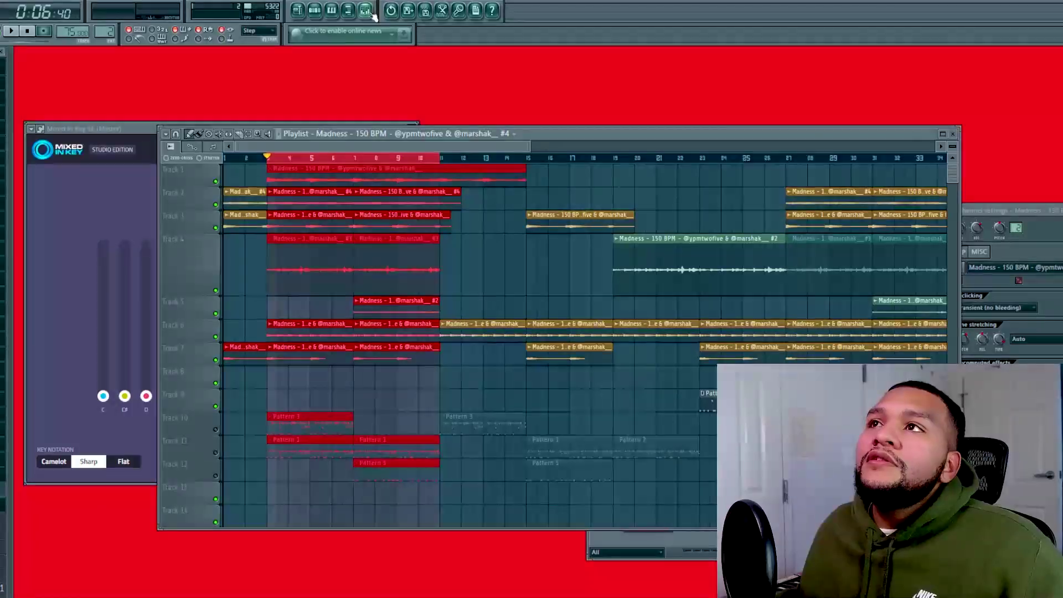
key(F9)
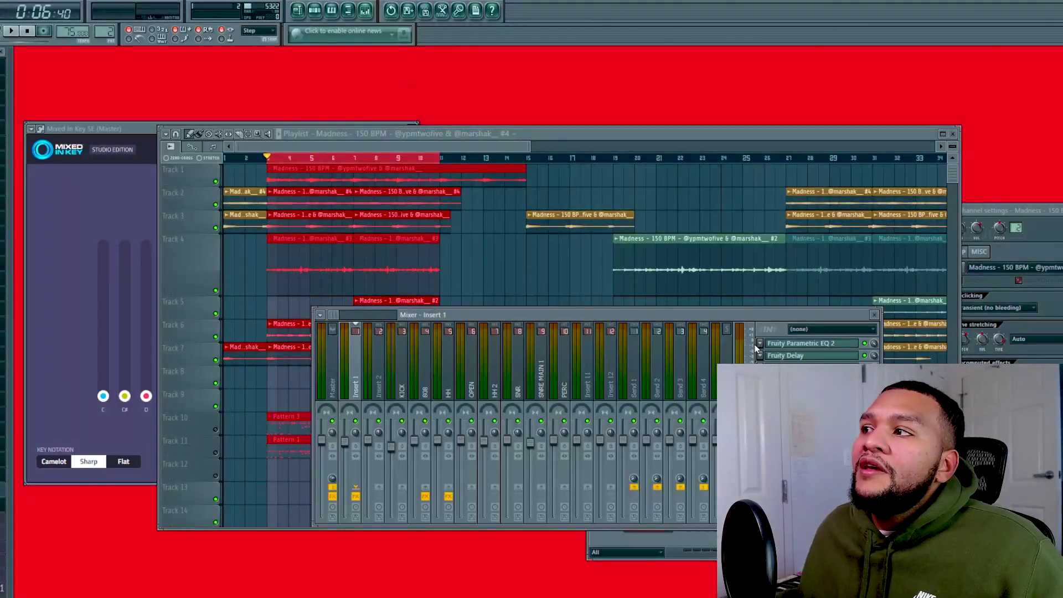
click(805, 347)
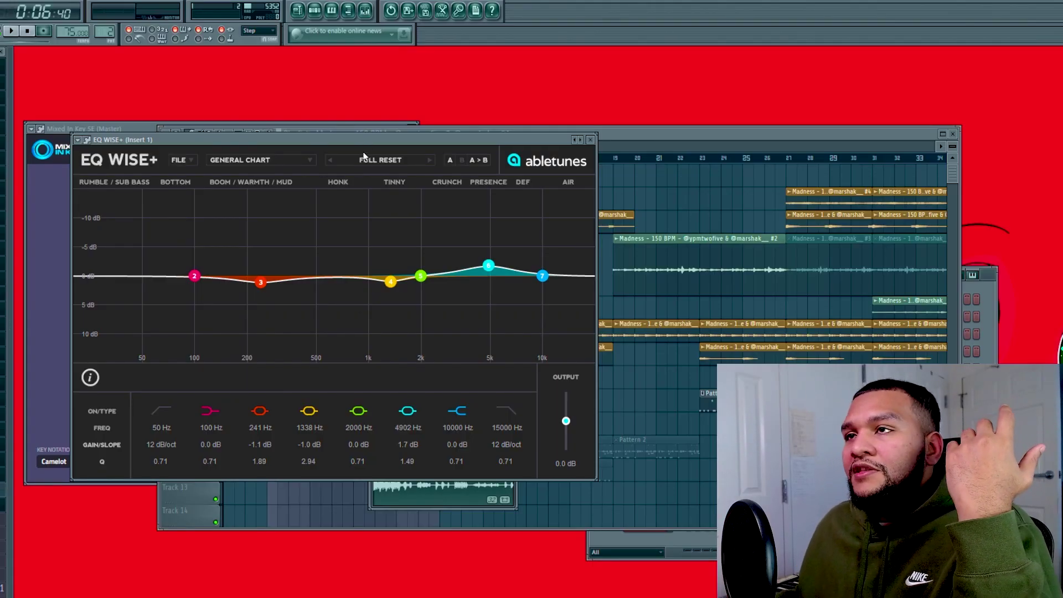
drag(358, 143, 362, 161)
click(365, 10)
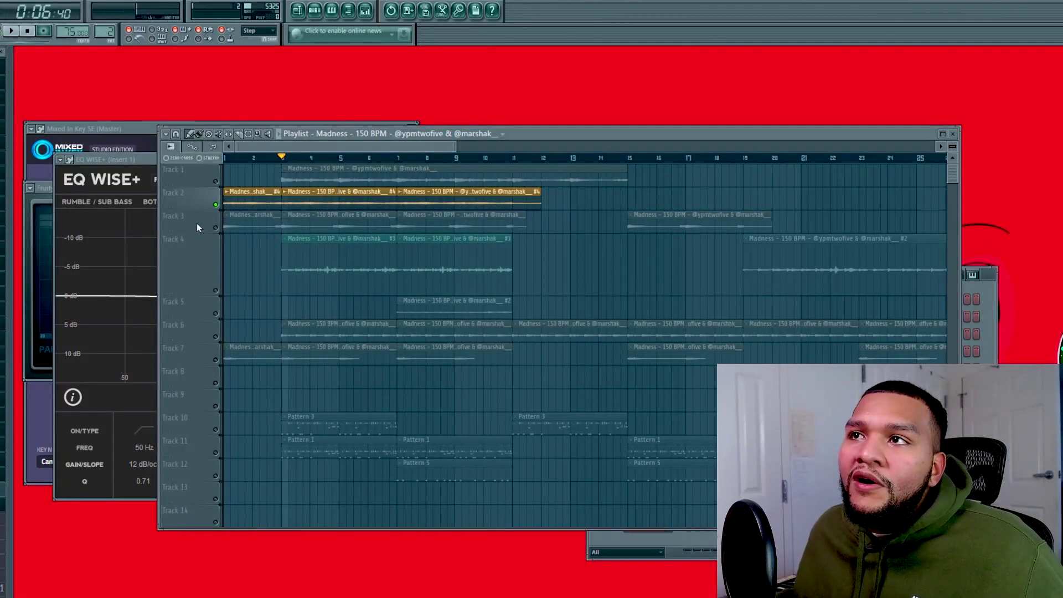
Play the soloed melody clips on playlist Track 2, then solo Track 3 and listen to its clips
key(space)
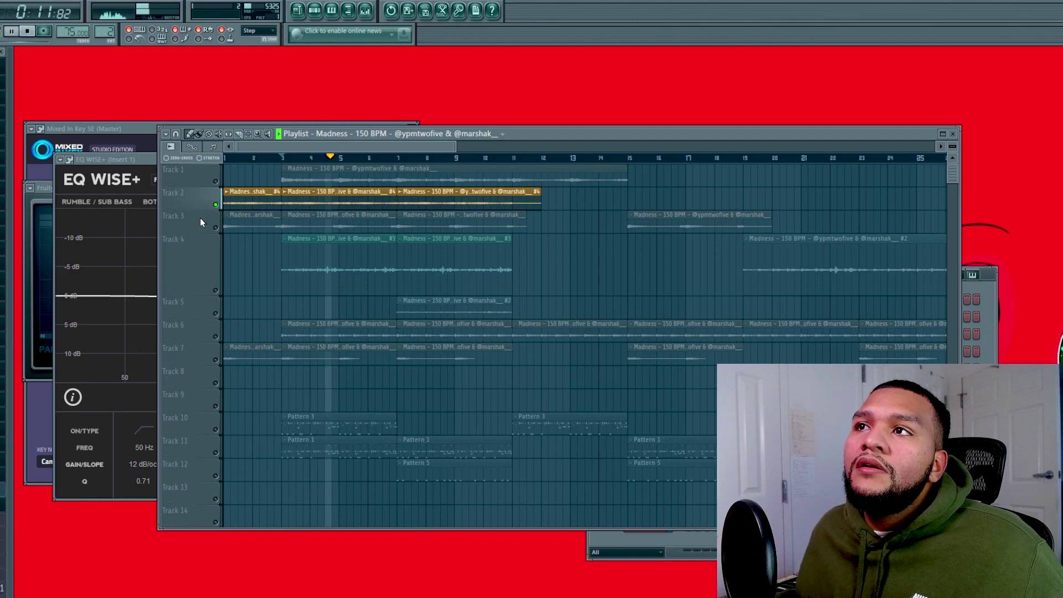
click(201, 218)
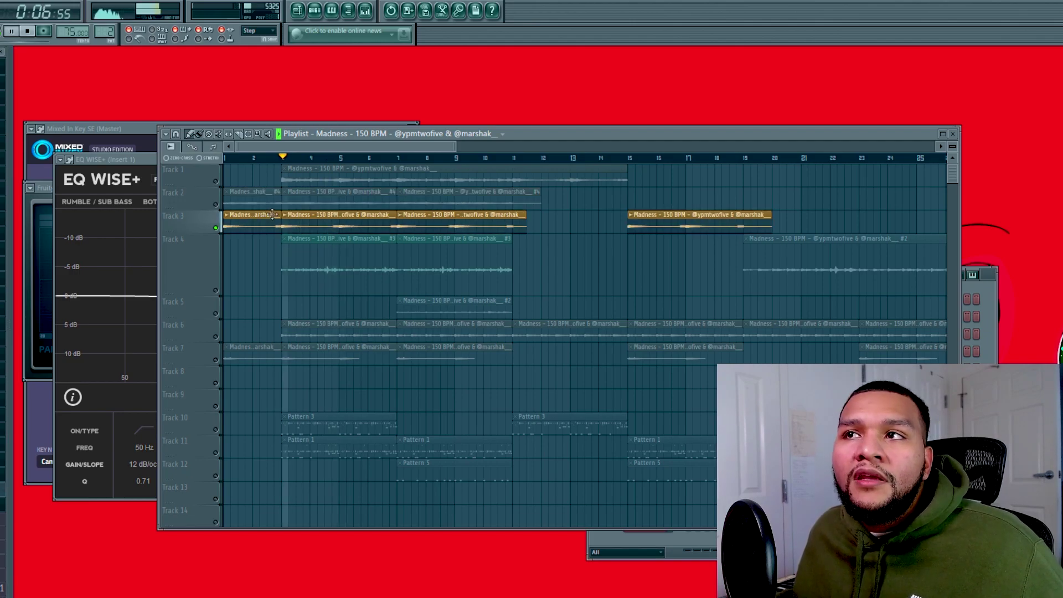
drag(333, 147, 316, 159)
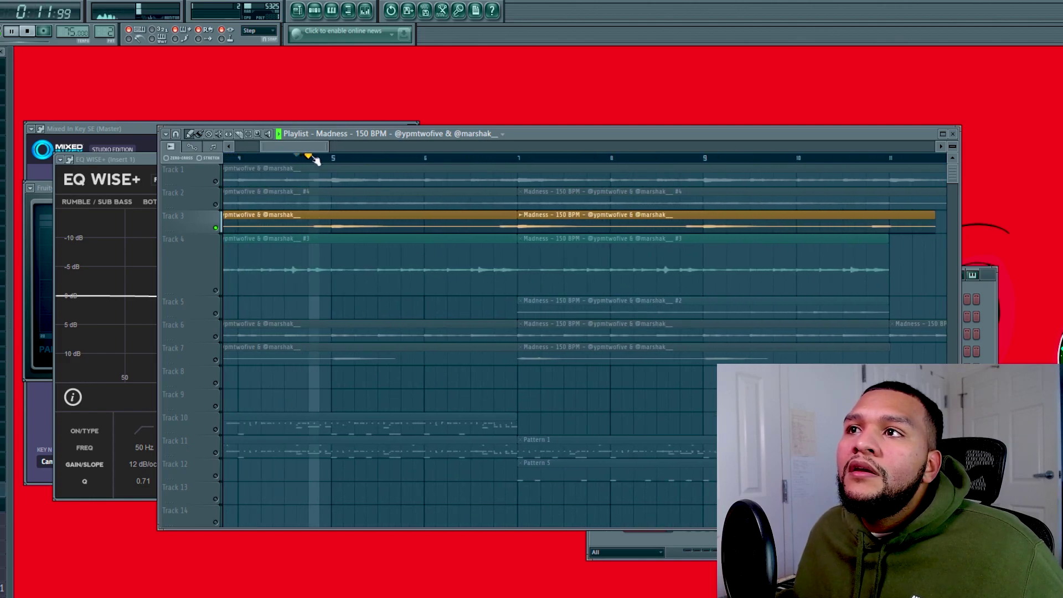
scroll(308, 295, down, 5)
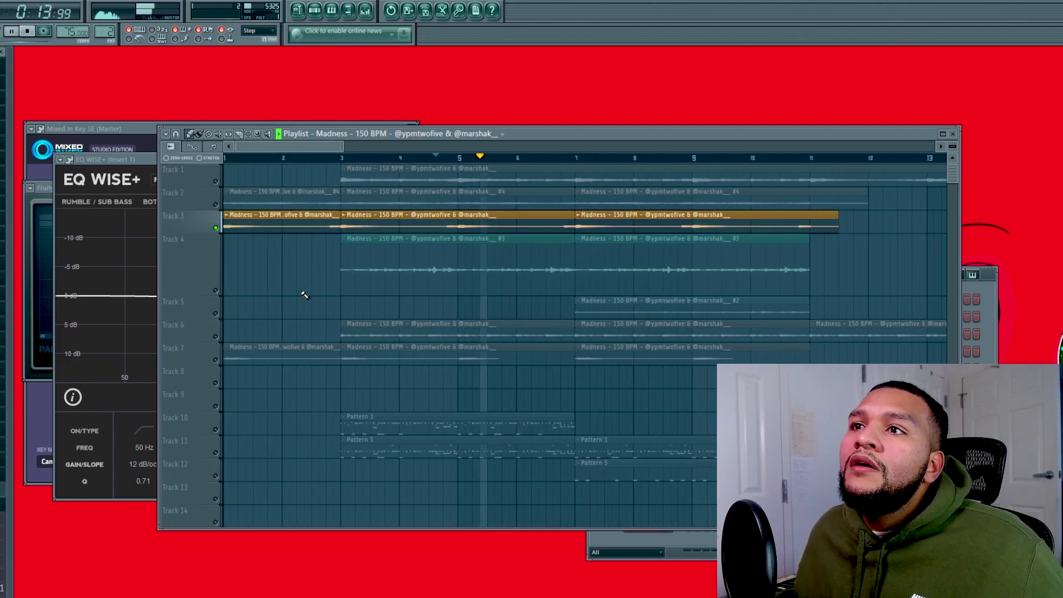
Solo playlist Track 5 and play bars 7 to 9, clear the time selection and audition the remaining melody tracks
click(221, 299)
key(space)
drag(576, 159, 696, 161)
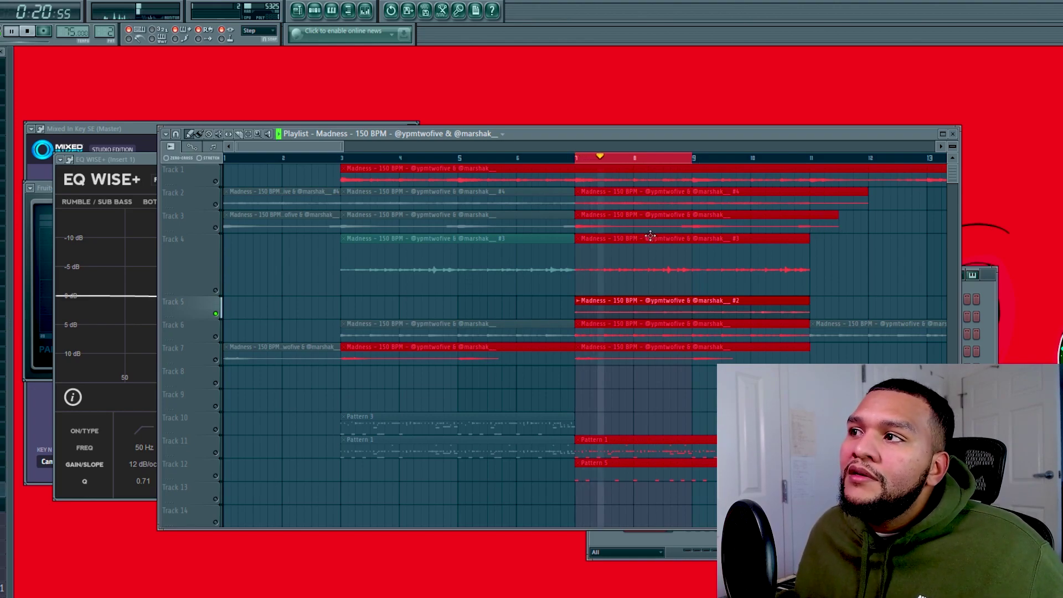
ctrl+click(866, 283)
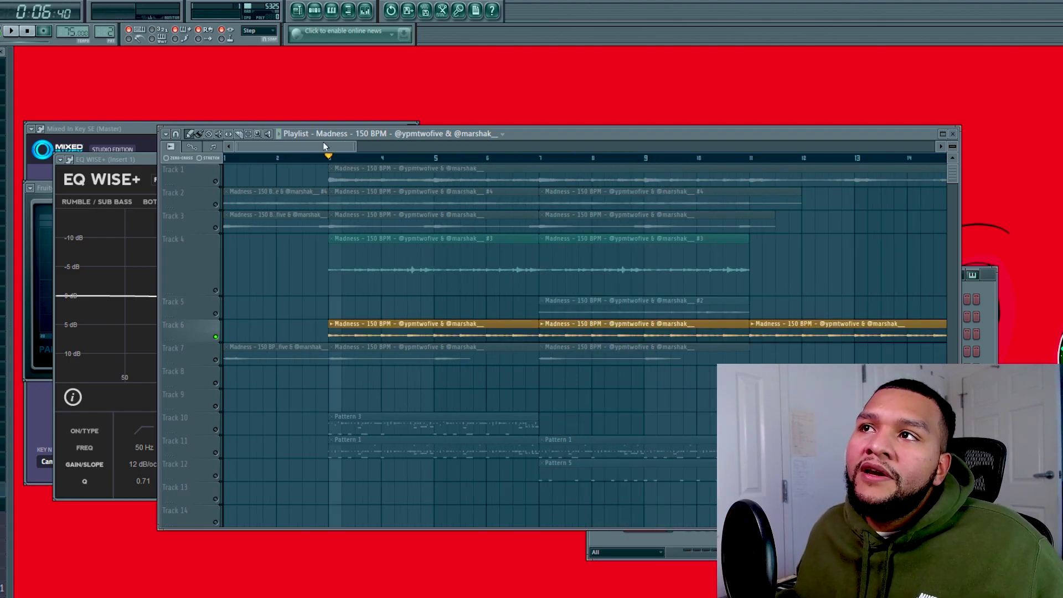
scroll(324, 150, down, 2)
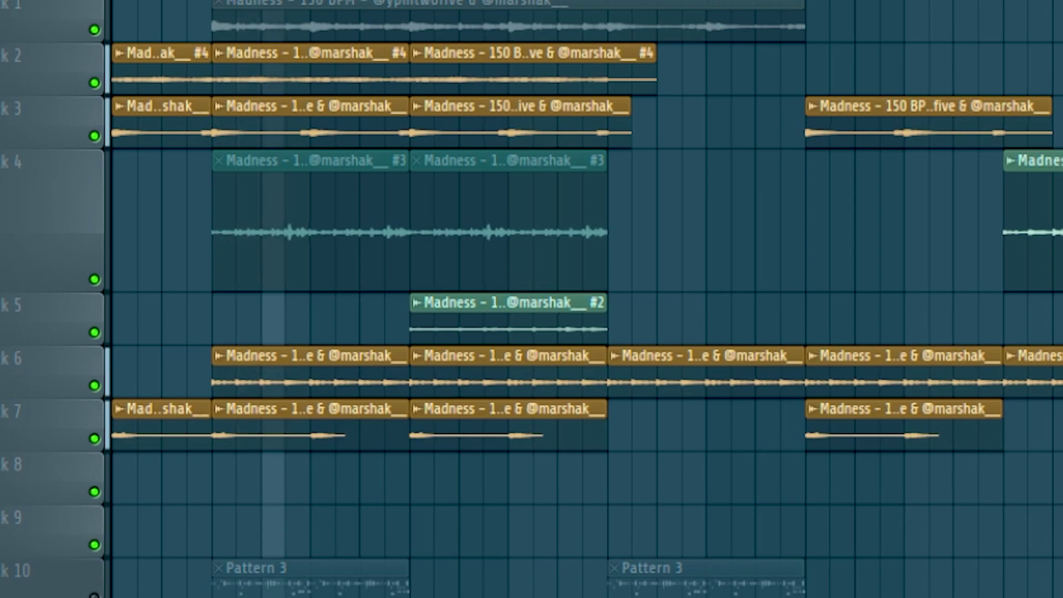
scroll(532, 299, up, 3)
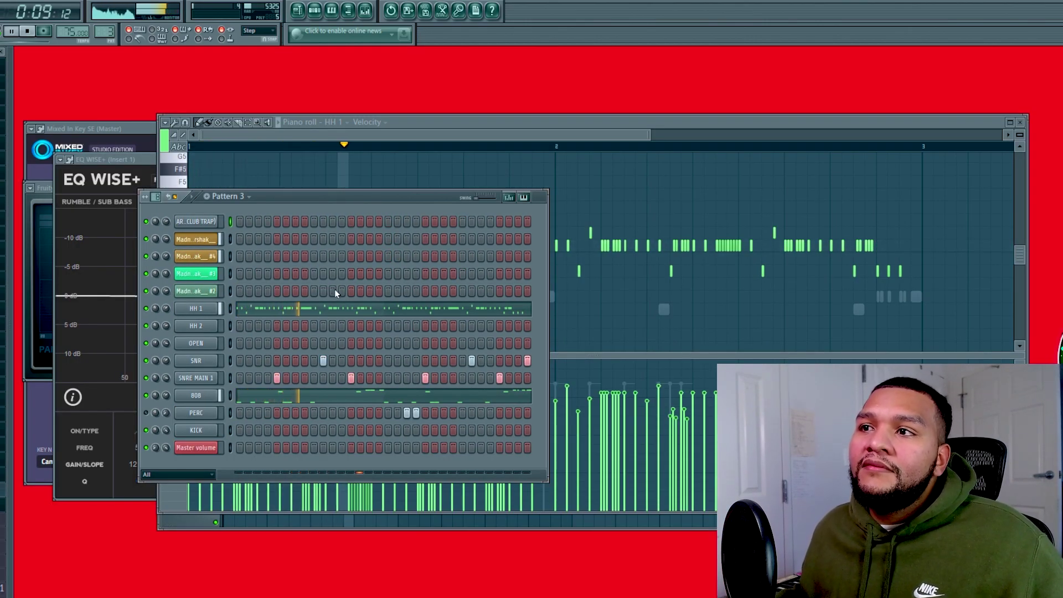
Stop playback and open the HH 1 hi-hat notes of Pattern 3 in the piano roll
key(space)
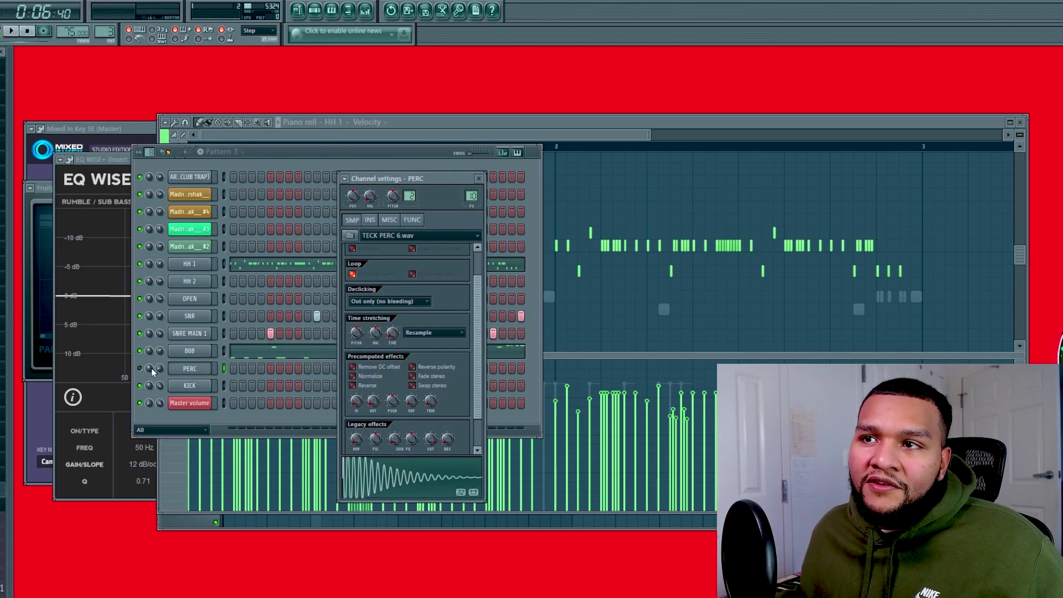
click(157, 367)
click(302, 265)
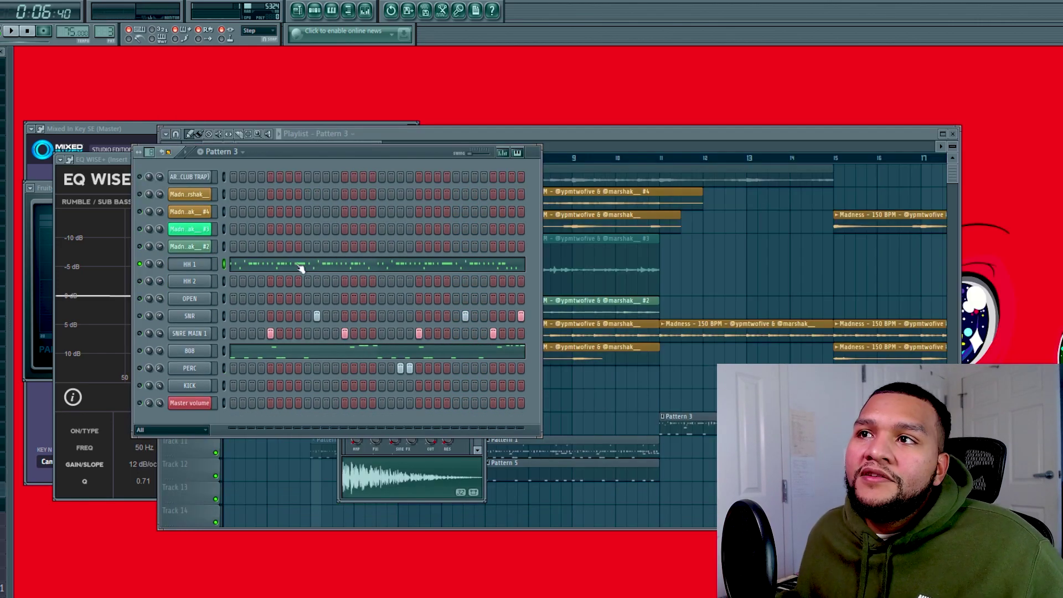
scroll(300, 268, down, 2)
drag(363, 147, 310, 104)
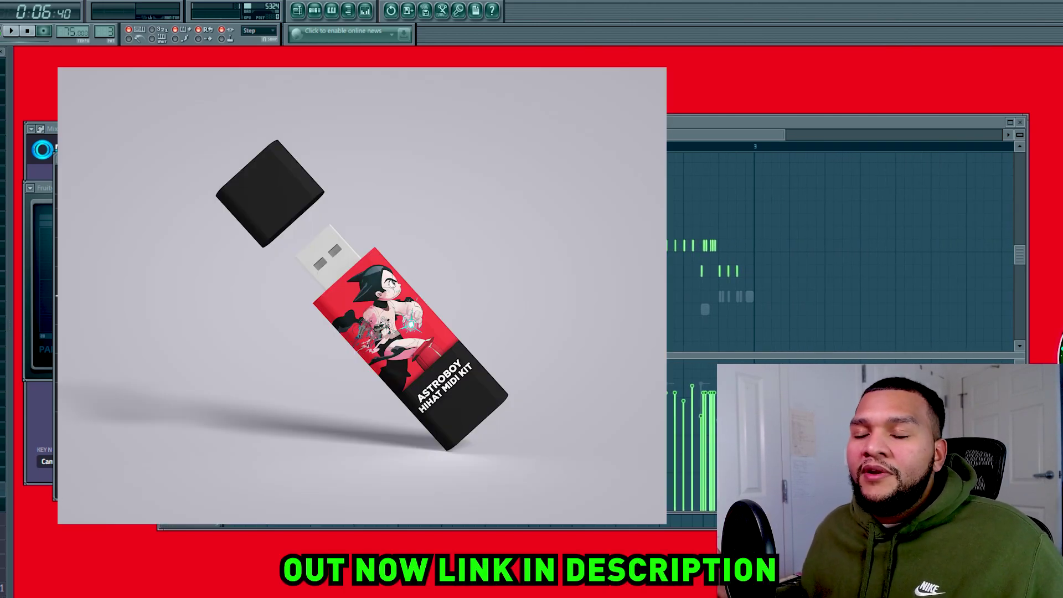
Play the HH 1 pattern and examine its notes and velocities across the bars, enlarging the note area
scroll(301, 267, up, 3)
scroll(300, 267, down, 1)
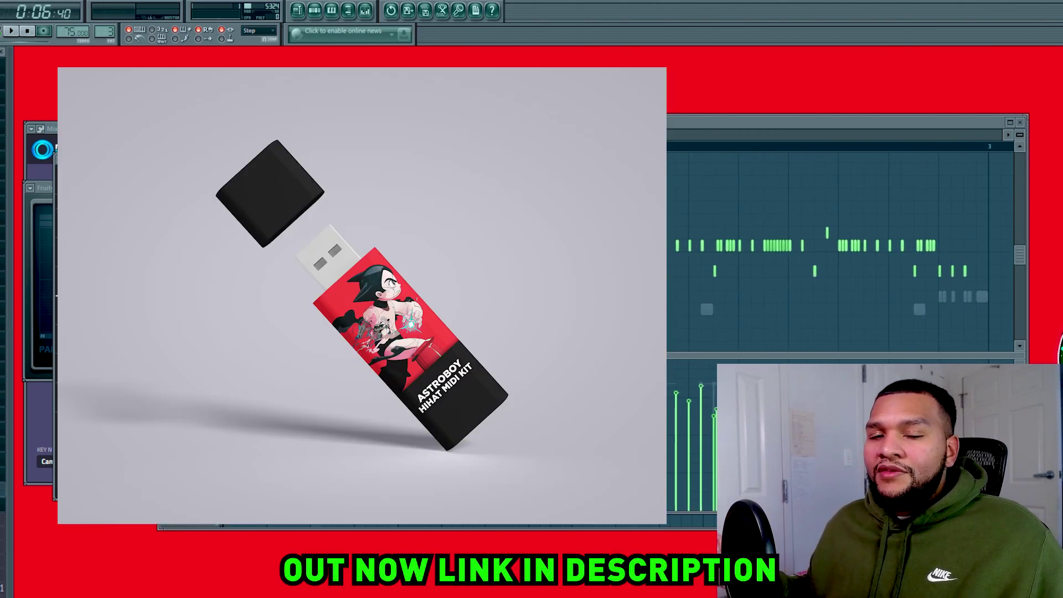
scroll(320, 142, up, 2)
key(space)
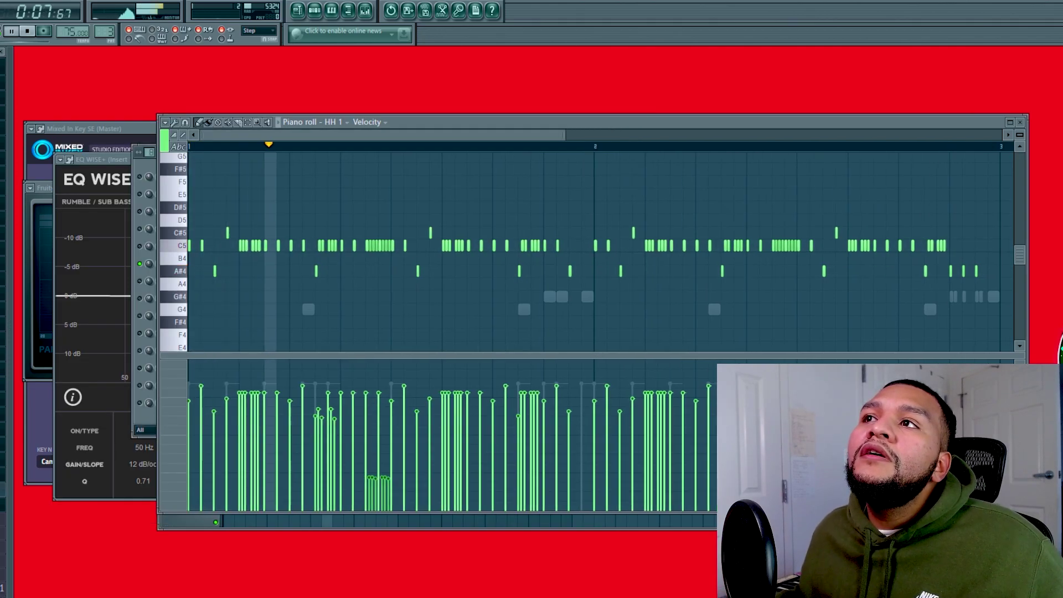
scroll(446, 387, down, 1)
drag(444, 356, 443, 407)
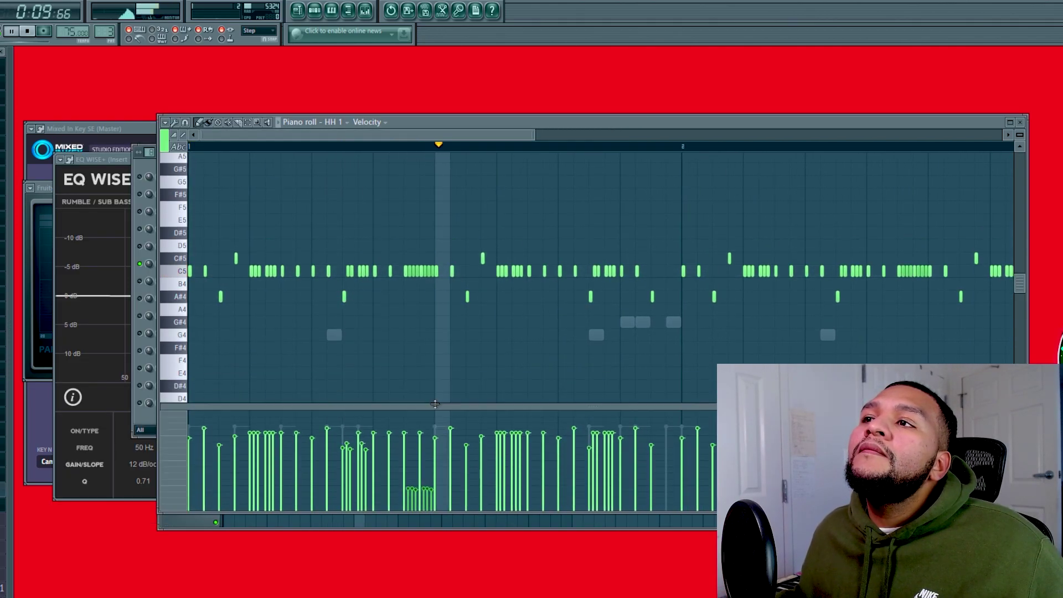
scroll(499, 160, down, 2)
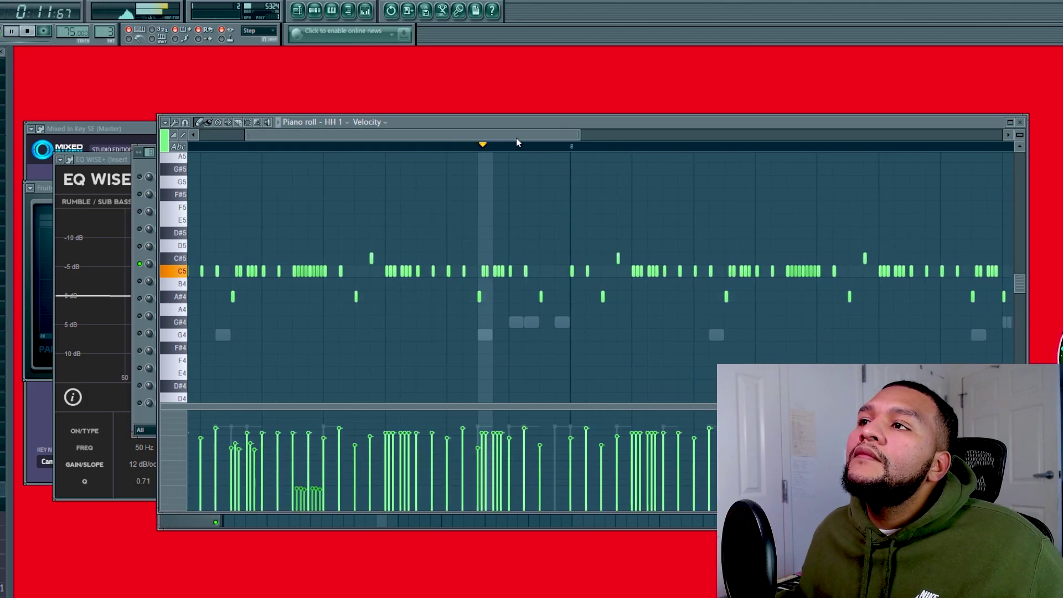
drag(498, 135, 692, 134)
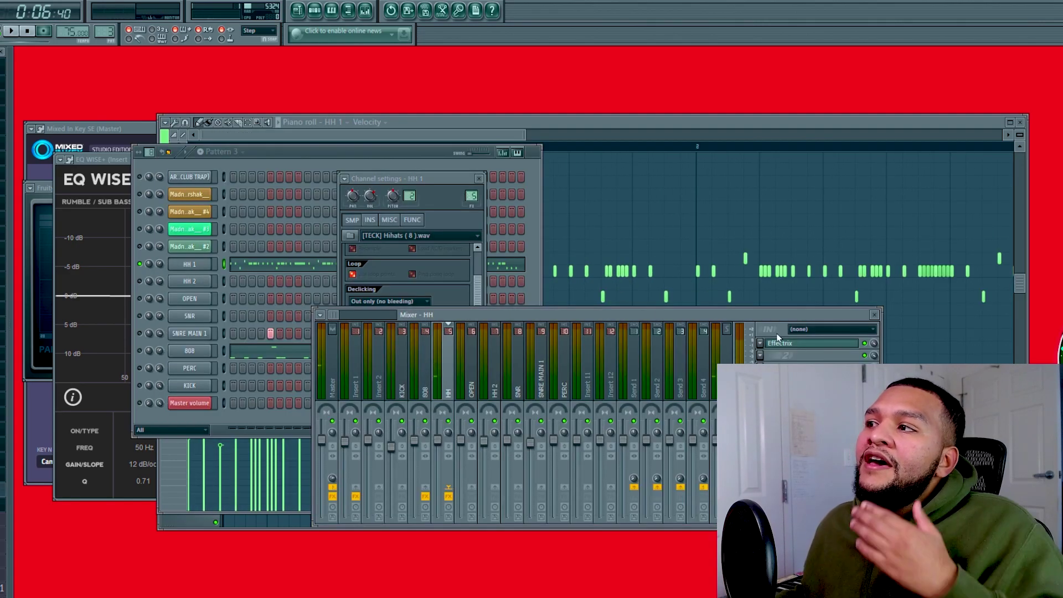
Inspect the Effectrix settings on the HH mixer track and close the plugin
click(804, 343)
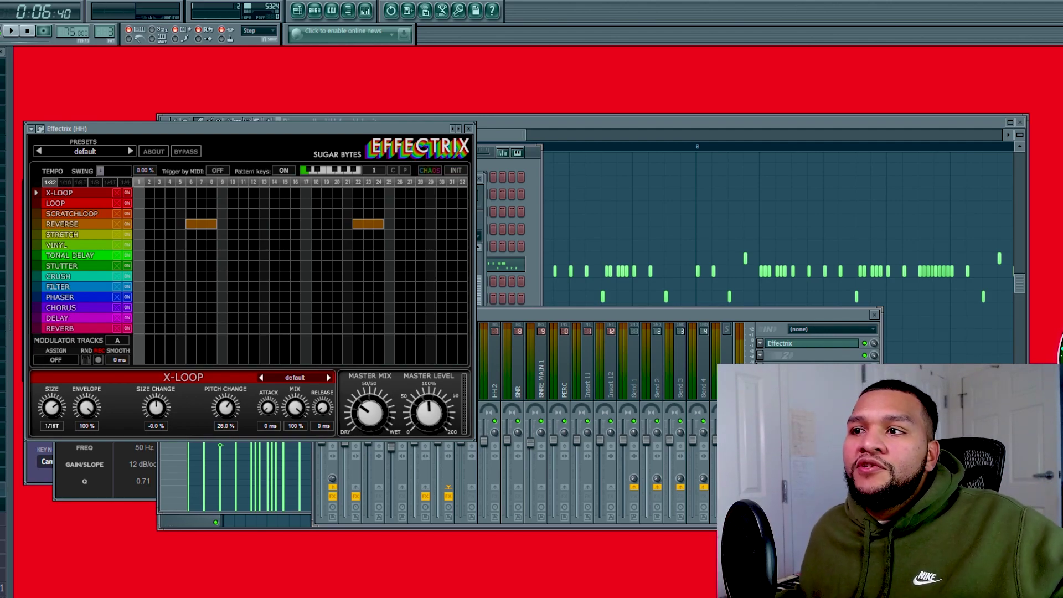
click(469, 128)
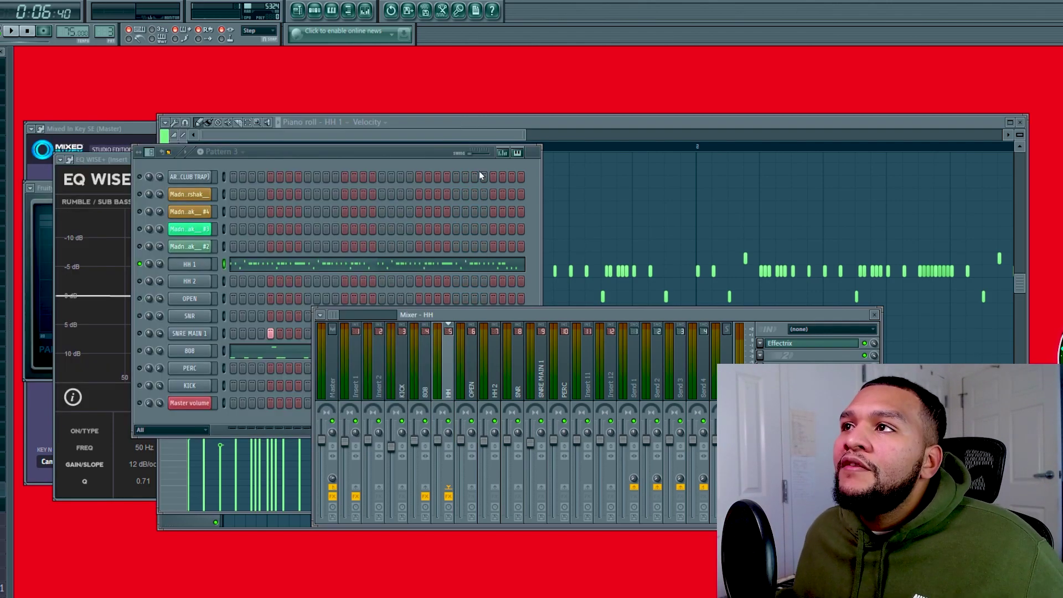
click(599, 217)
Open the HH 2 notes of Pattern 1 in the piano roll and play them
click(244, 290)
click(185, 282)
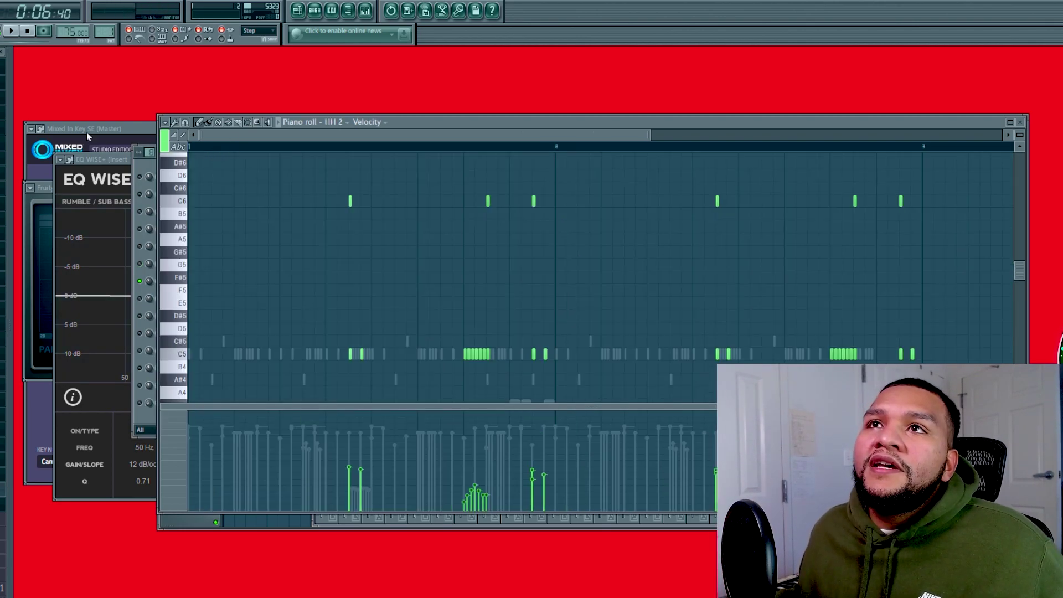
key(space)
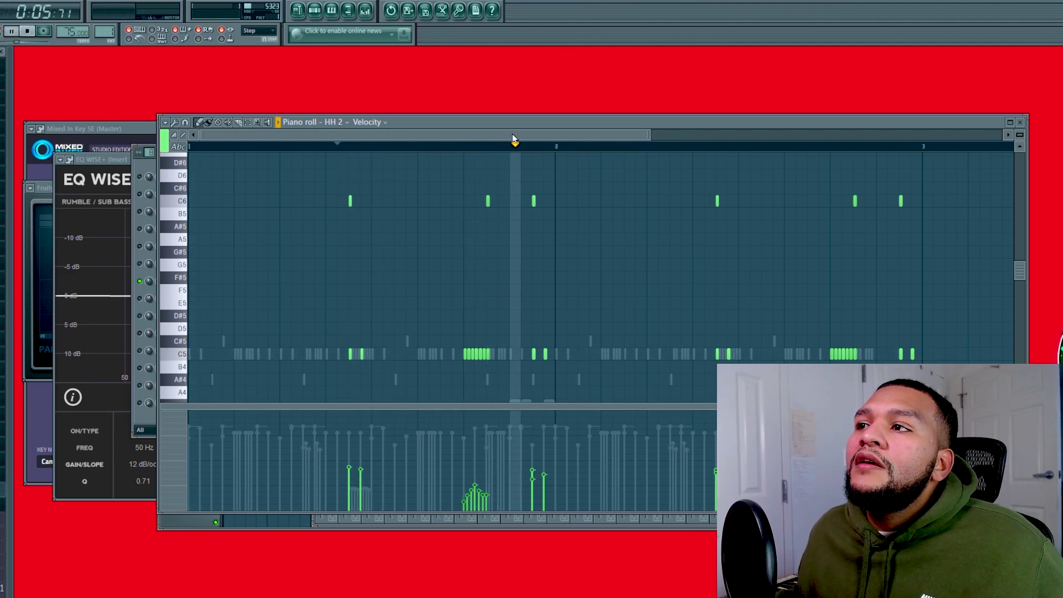
key(space)
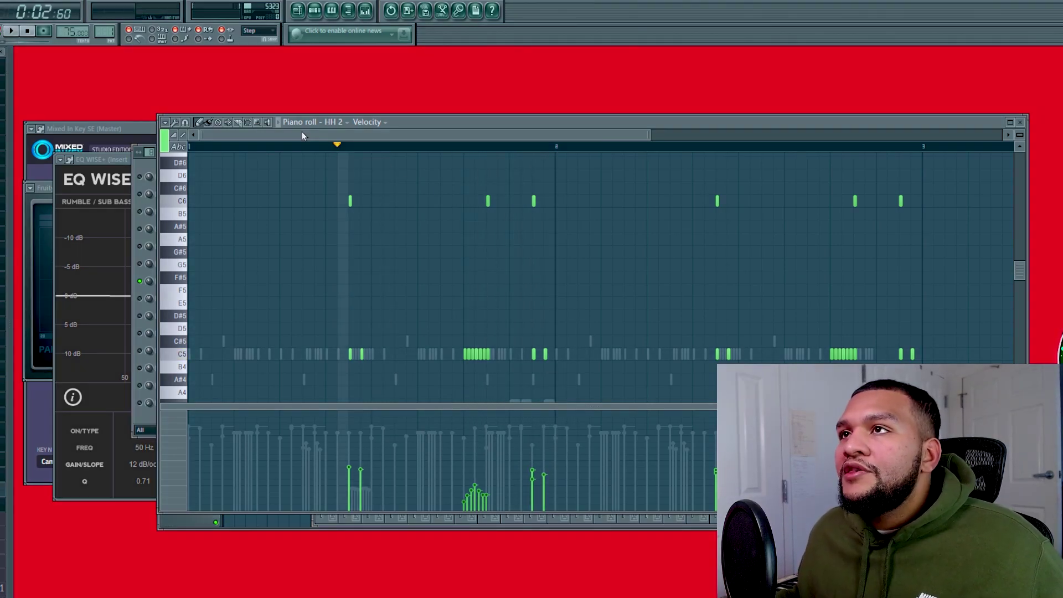
drag(579, 114, 579, 167)
click(354, 158)
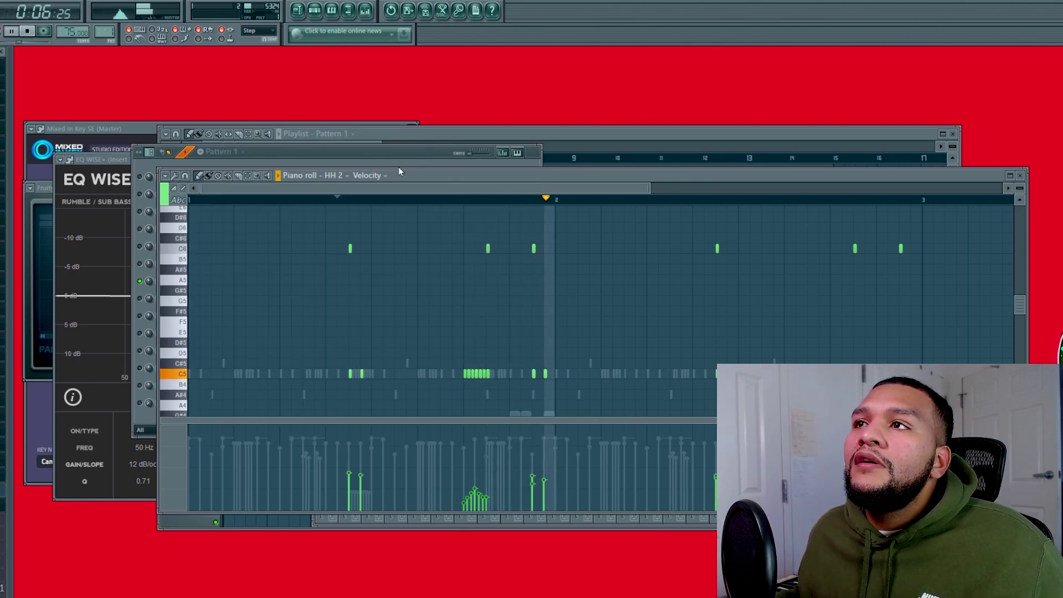
Check the sample settings of the OPEN channel and play its steps together with the hi-hats in Pattern 1
click(191, 299)
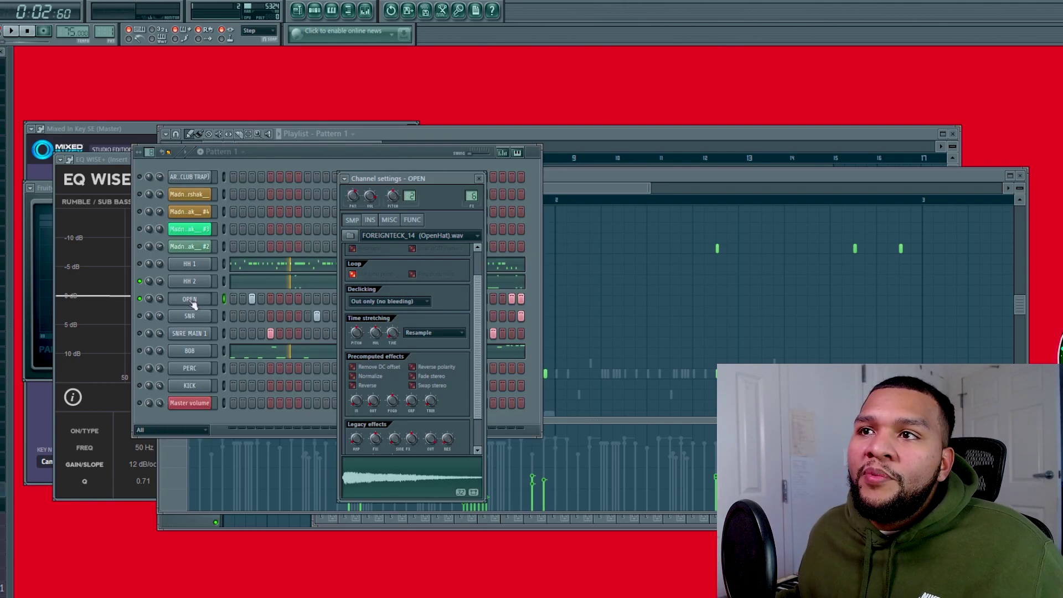
click(192, 304)
key(space)
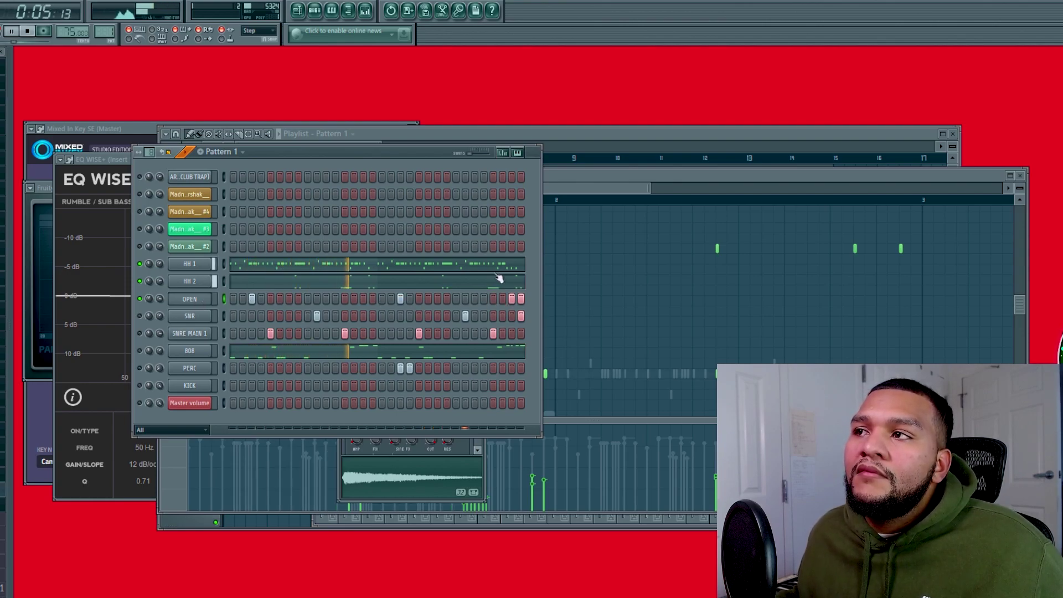
click(504, 154)
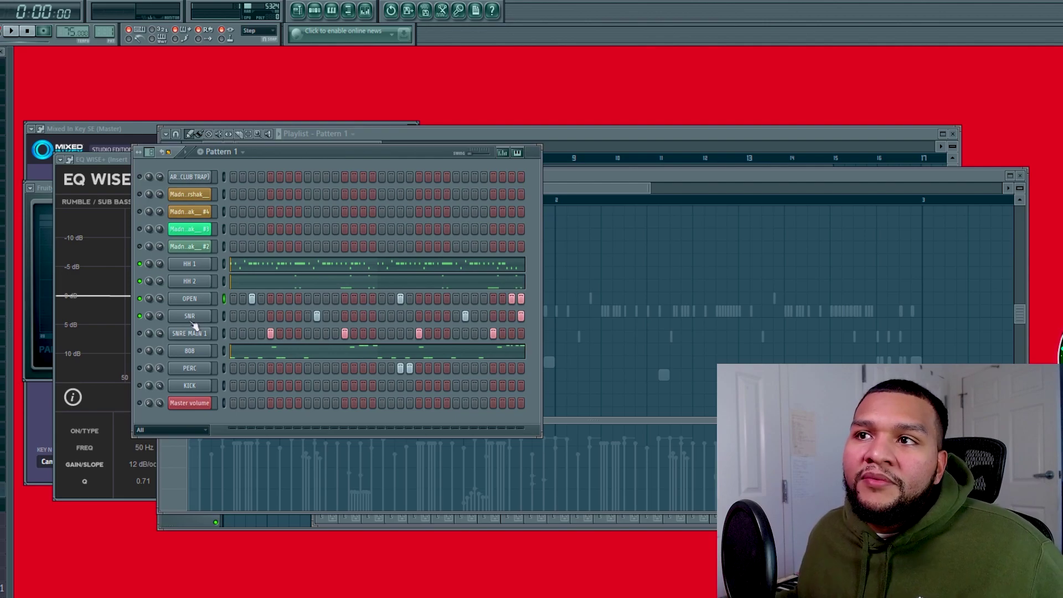
Play Pattern 1 with the SNR channel, enable the SNRE MAIN 1 channel during playback and stop
key(space)
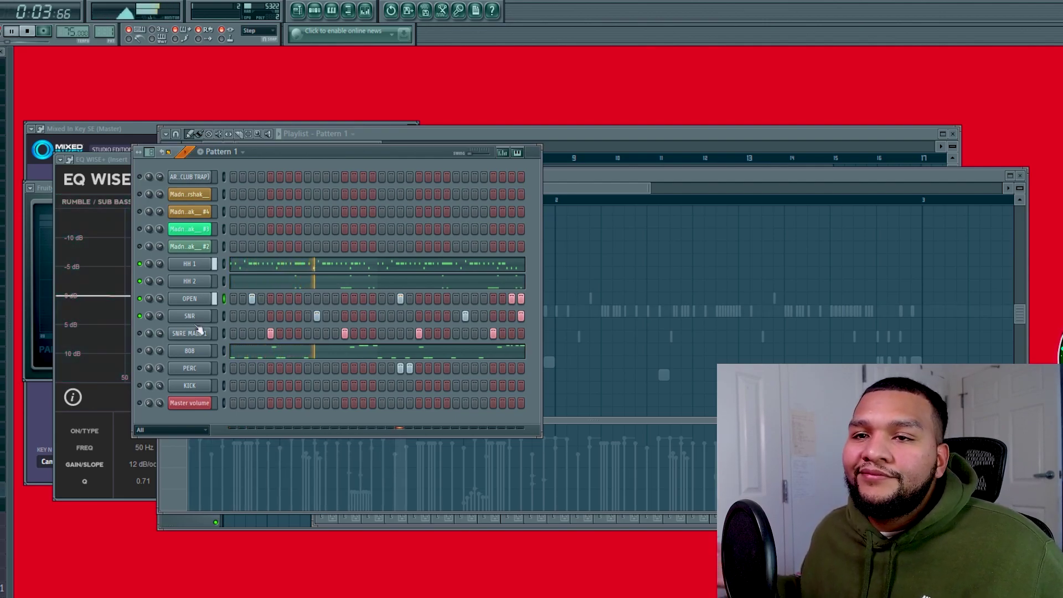
click(140, 333)
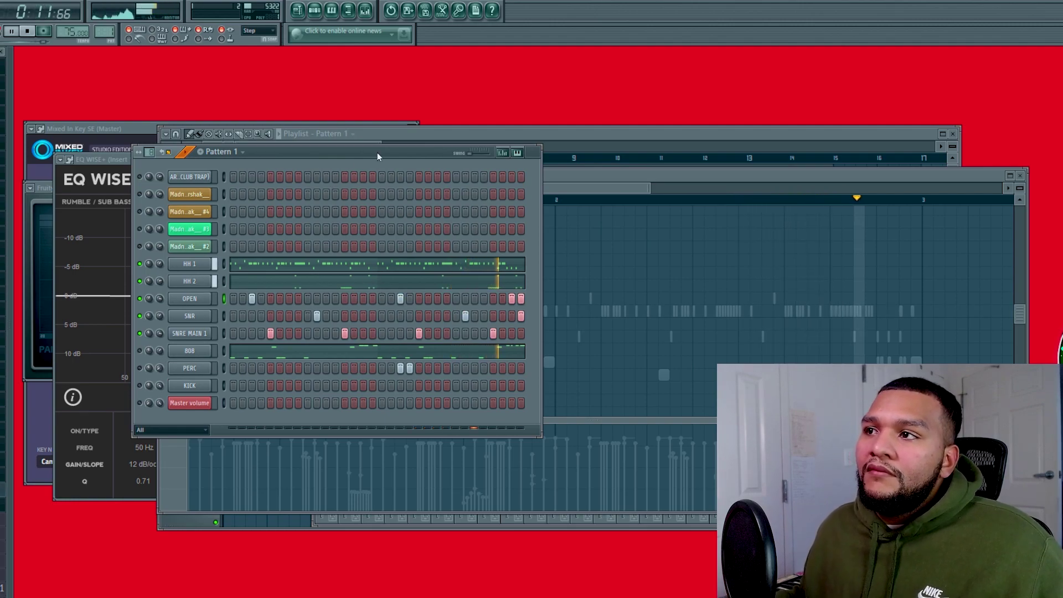
key(space)
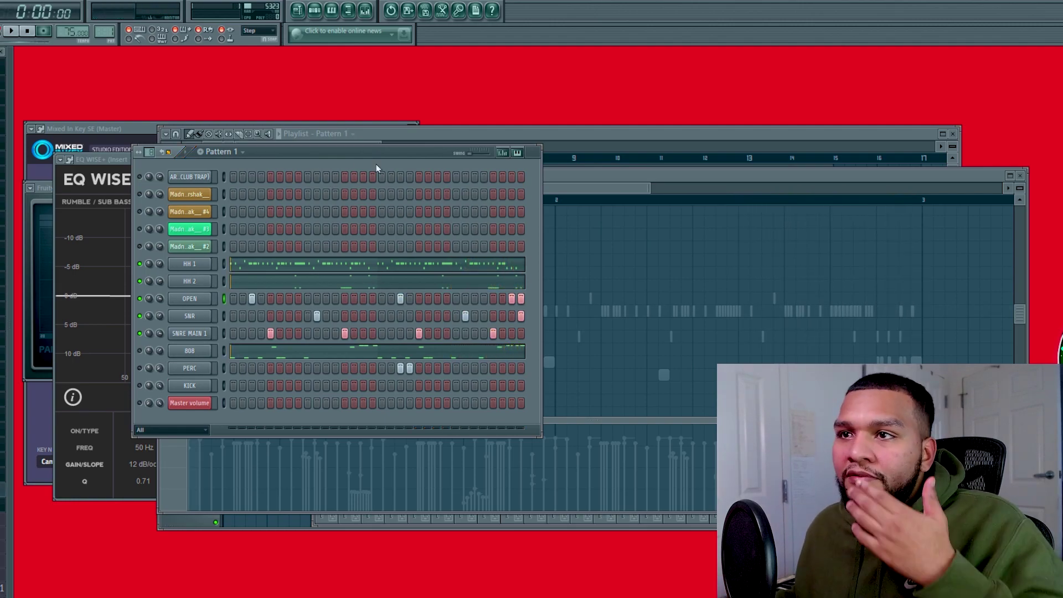
Open the 808 notes of Pattern 1 in the piano roll and play them
key(F7)
key(space)
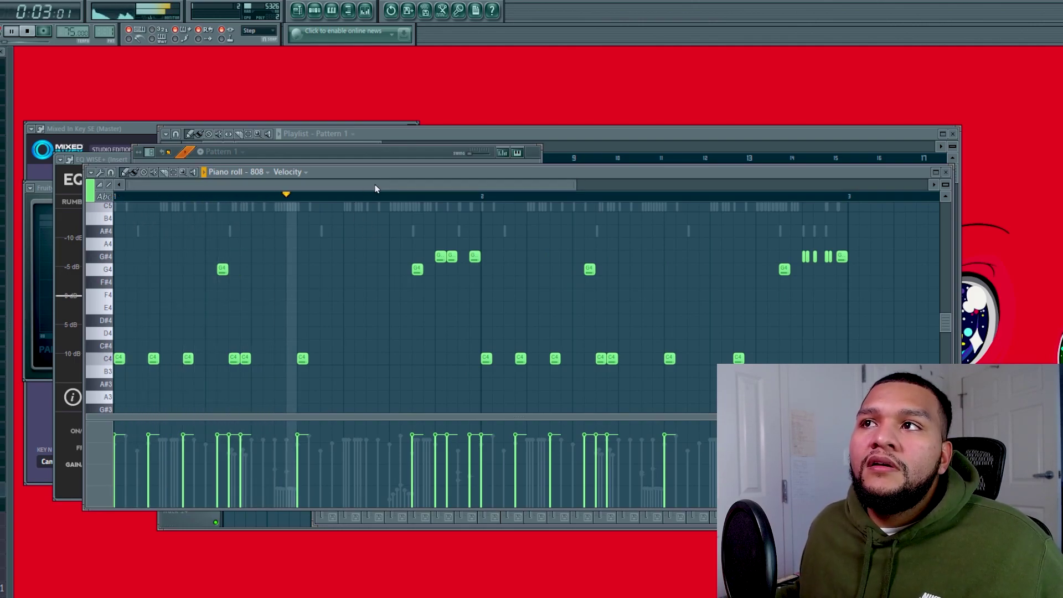
drag(371, 178, 357, 177)
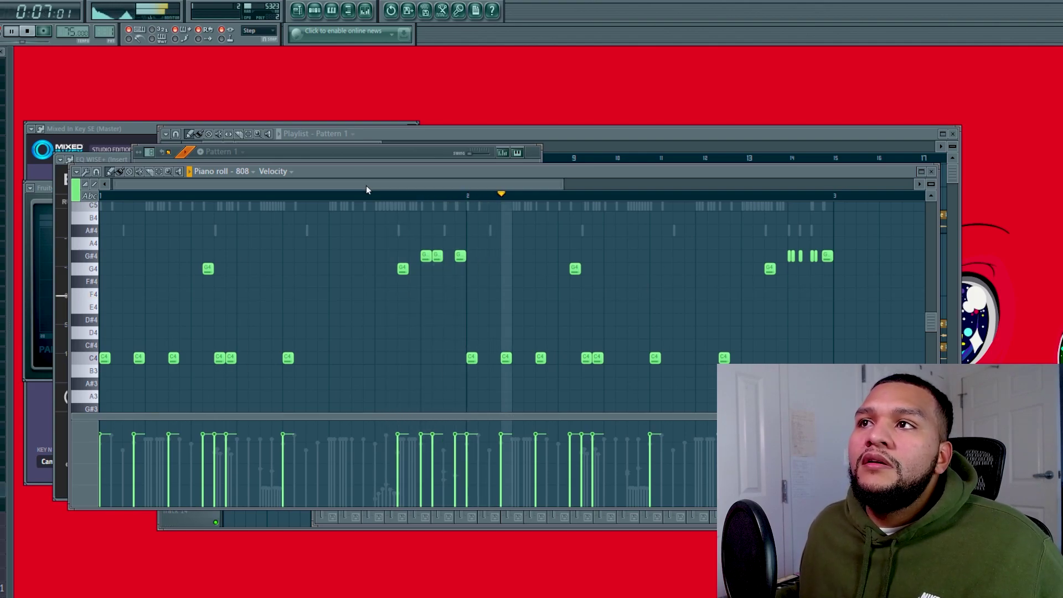
drag(364, 185, 372, 185)
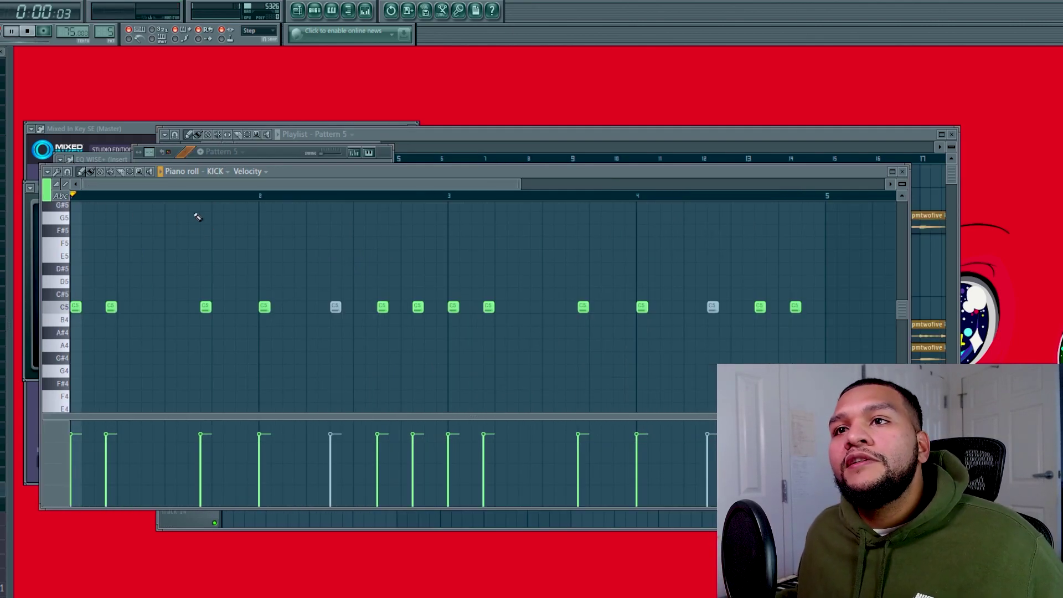
Play the KICK notes of Pattern 5 in the piano roll and stop playback
key(space)
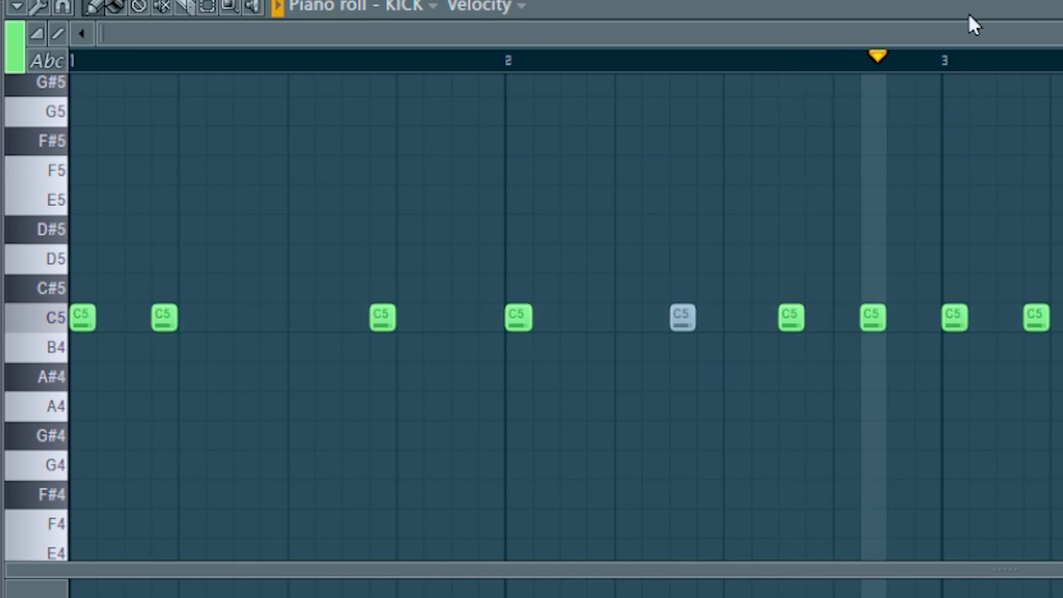
key(space)
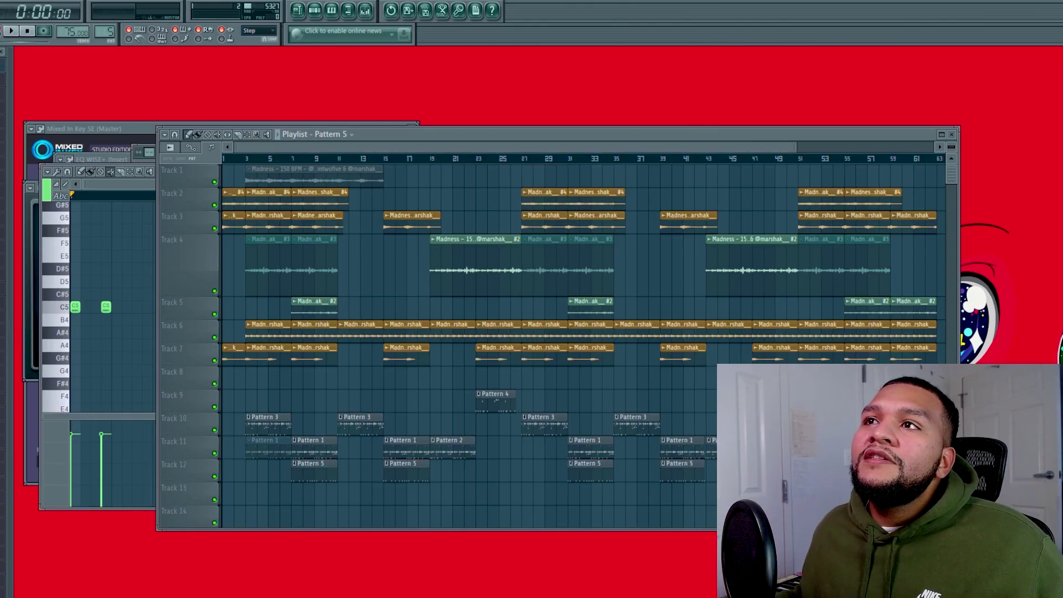
Place the playlist playhead at bar 19 where Pattern 2 starts and open Pattern 2's 808 notes in the piano roll
scroll(343, 153, up, 3)
click(502, 161)
scroll(470, 156, up, 2)
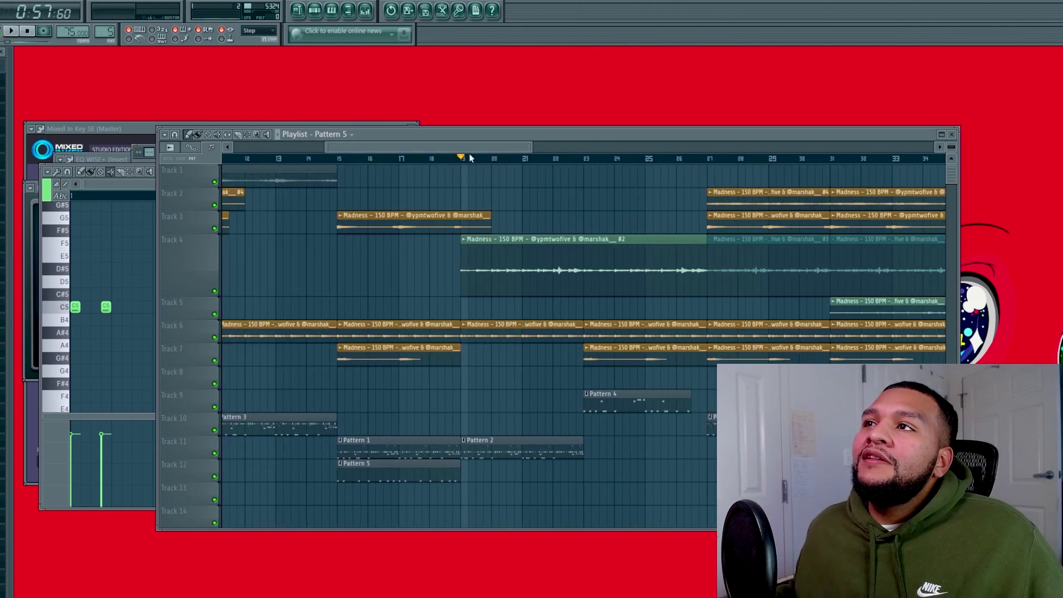
key(F7)
right_click(313, 364)
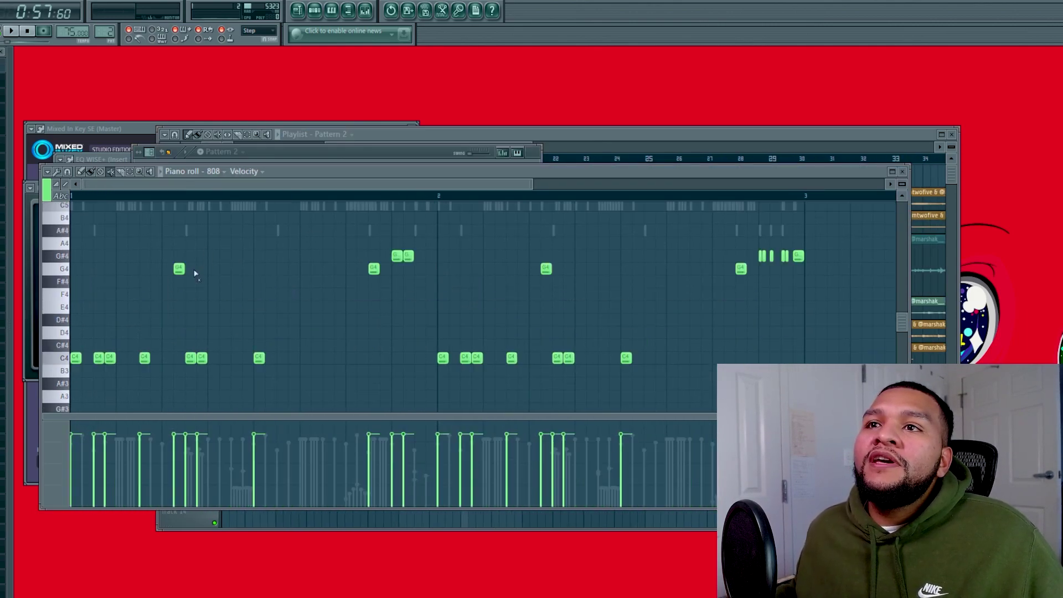
Play through the 808 notes of Pattern 2 and select the KICK track in the mixer
key(space)
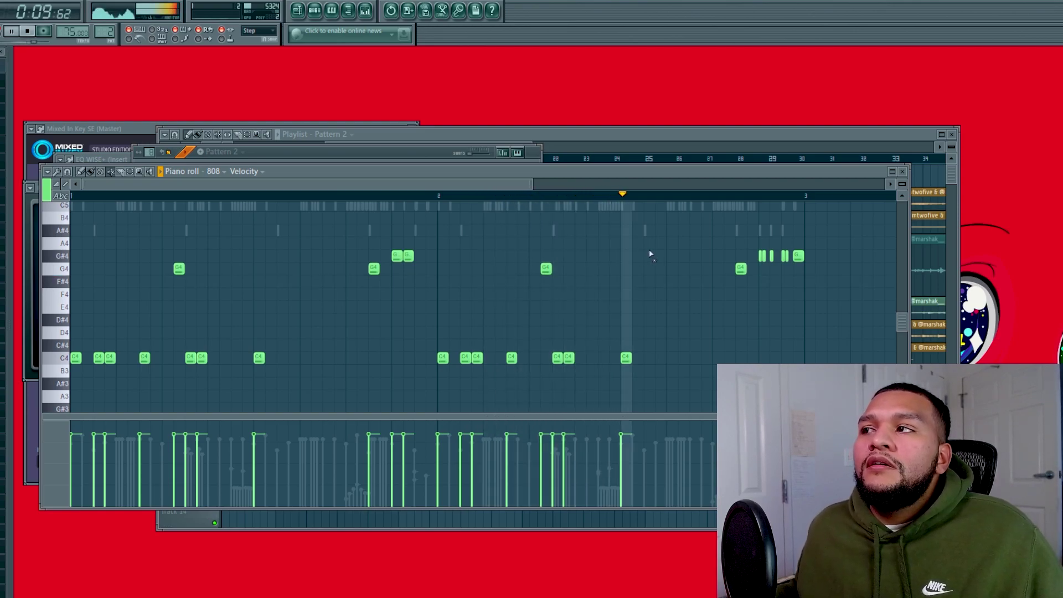
drag(501, 182, 777, 188)
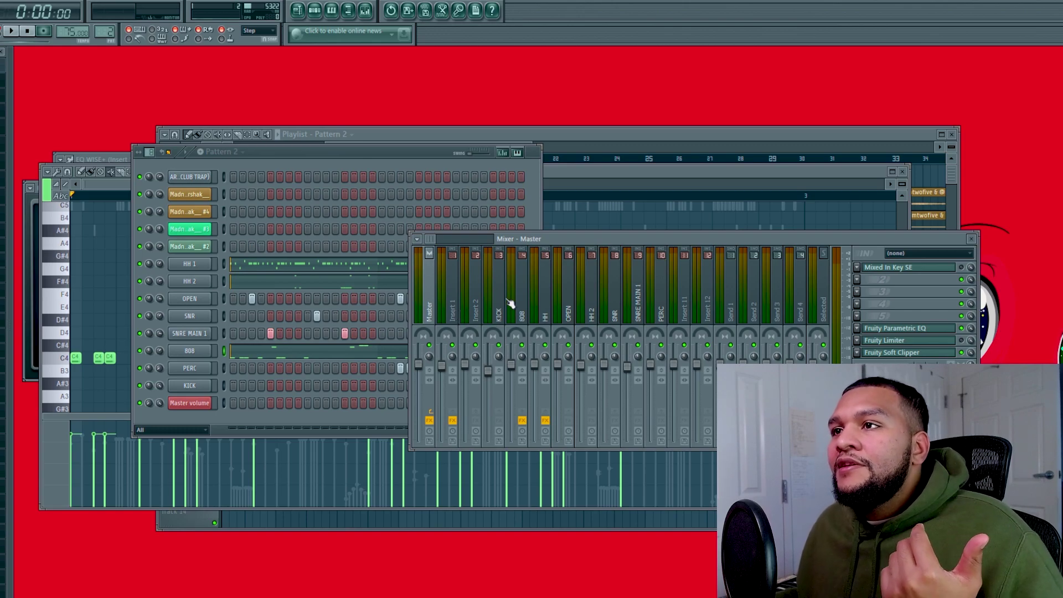
click(507, 302)
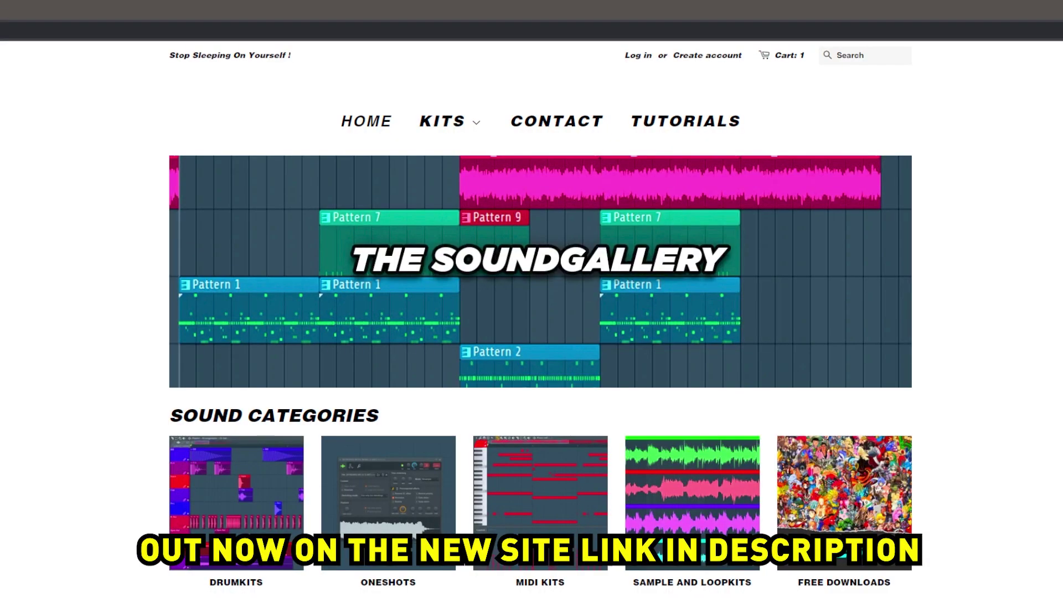
On The Soundgallery website, browse the MIDI kits category and open the Astroboy Hihat MIDI Kit product page
scroll(574, 401, down, 2)
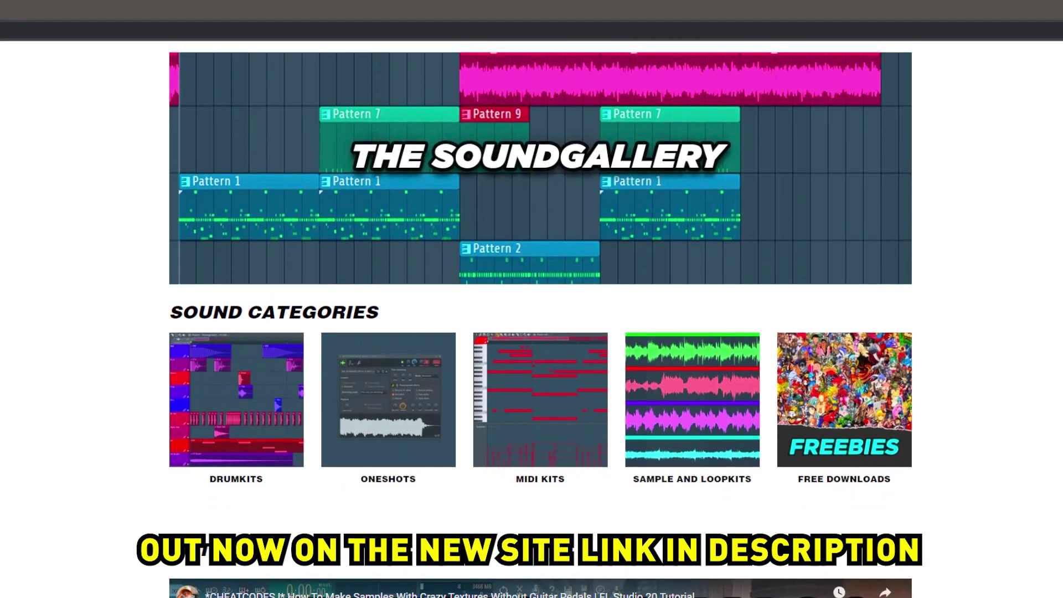
click(573, 401)
click(181, 331)
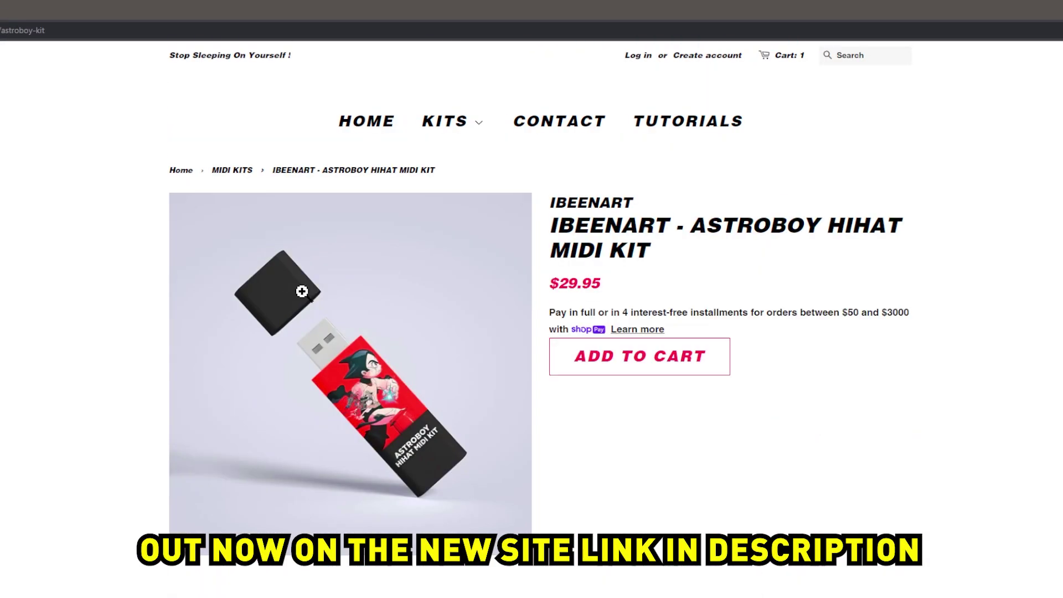